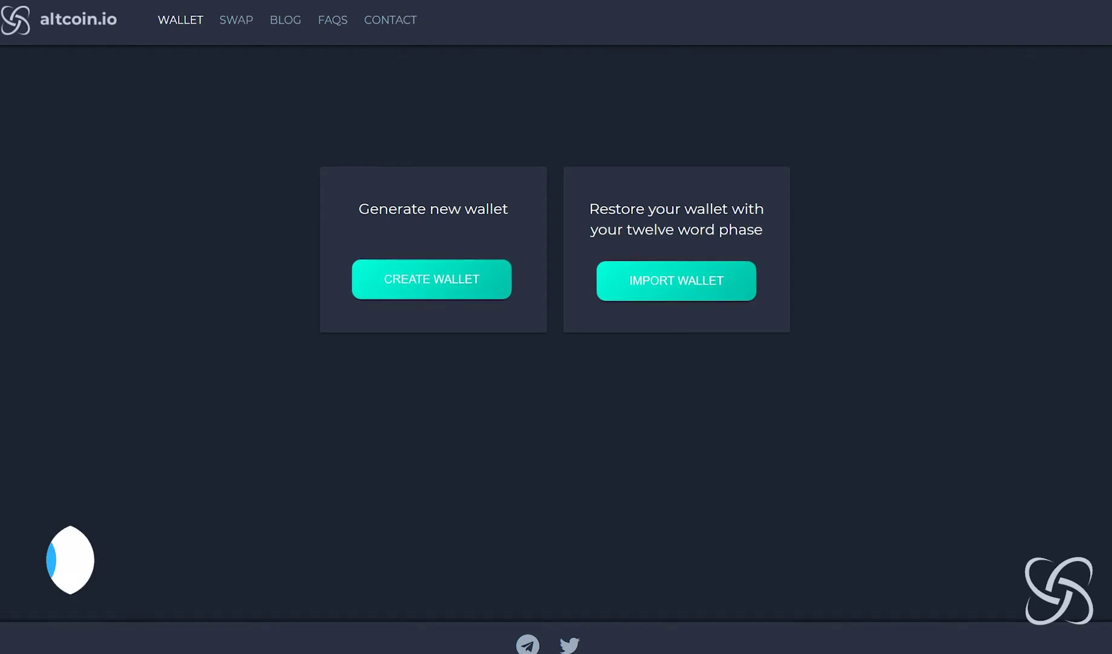
Create a new wallet and advance through the words of its twelve-word recovery phrase.
{"action": "left_click", "coordinate": [430, 284]}
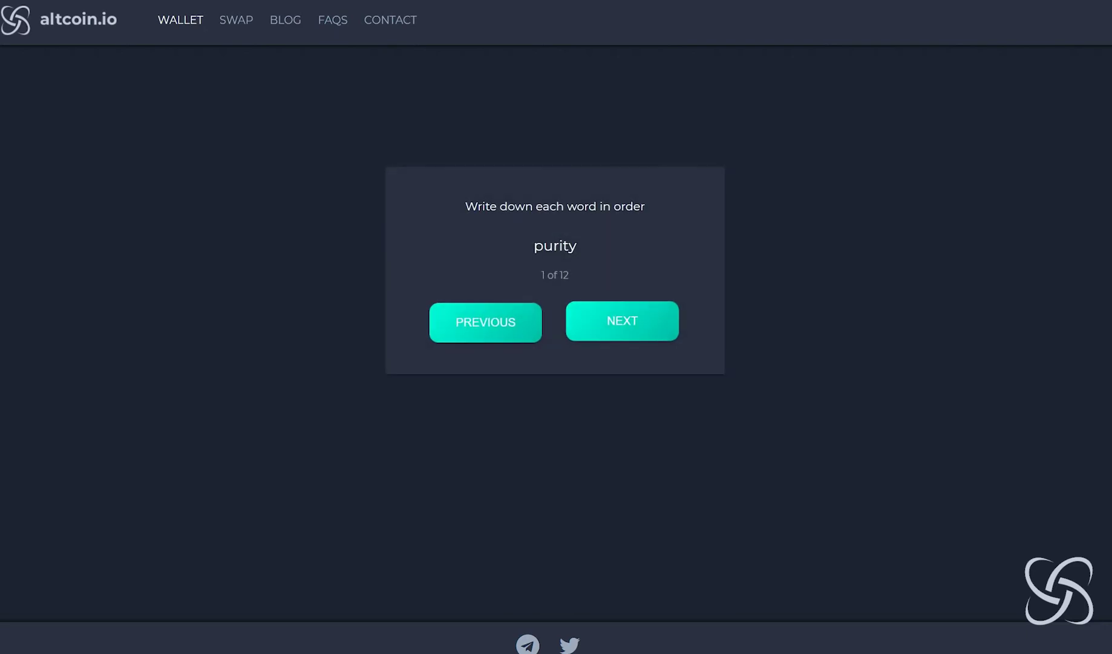
{"action": "left_click", "coordinate": [613, 325]}
{"action": "left_click", "coordinate": [612, 325]}
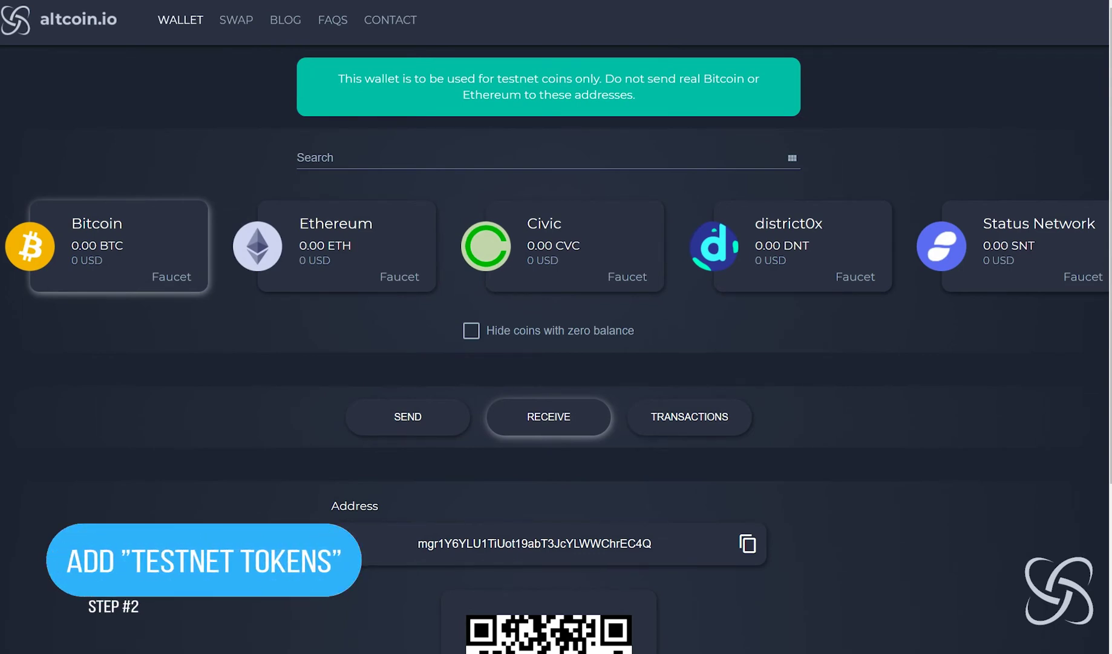
Look through the row of coins available in the new wallet.
{"action": "mouse_move", "coordinate": [629, 302]}
{"action": "left_mouse_down"}
{"action": "mouse_move", "coordinate": [930, 302]}
{"action": "mouse_move", "coordinate": [641, 302]}
{"action": "left_mouse_up"}
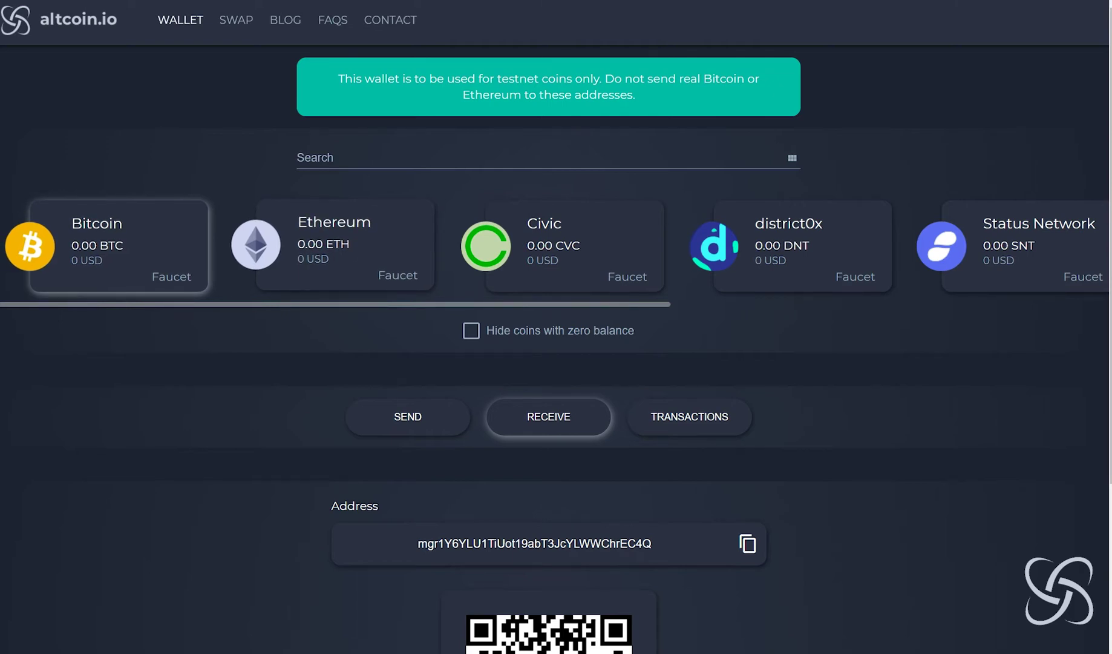
{"action": "scroll", "coordinate": [555, 246], "scroll_direction": "right", "scroll_amount": 10}
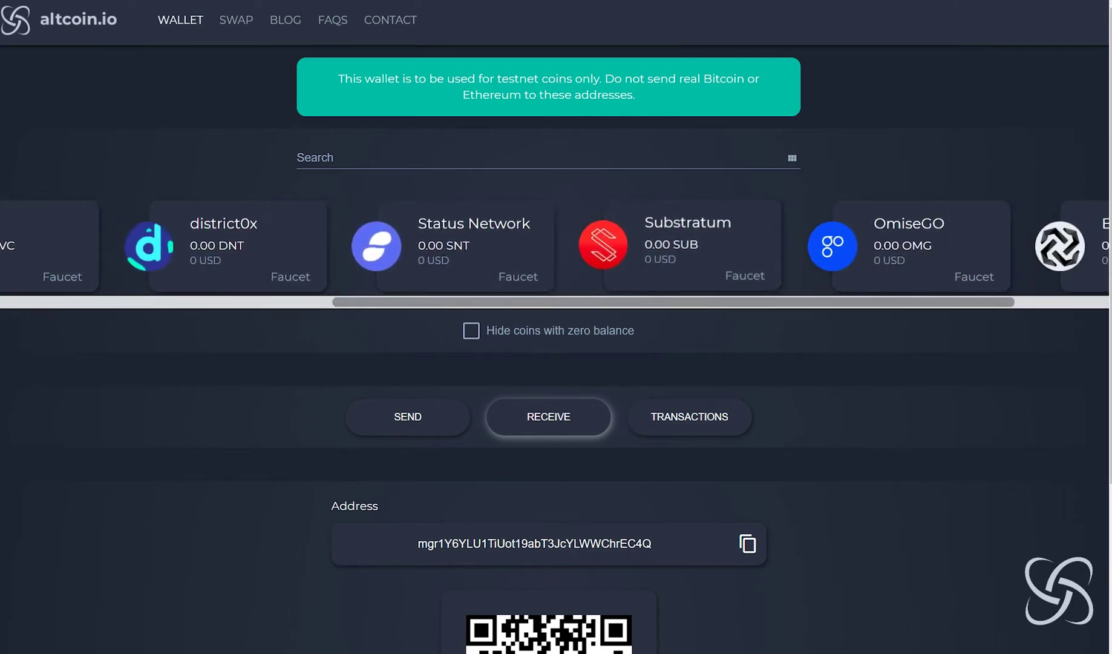
{"action": "scroll", "coordinate": [555, 246], "scroll_direction": "left", "scroll_amount": 10}
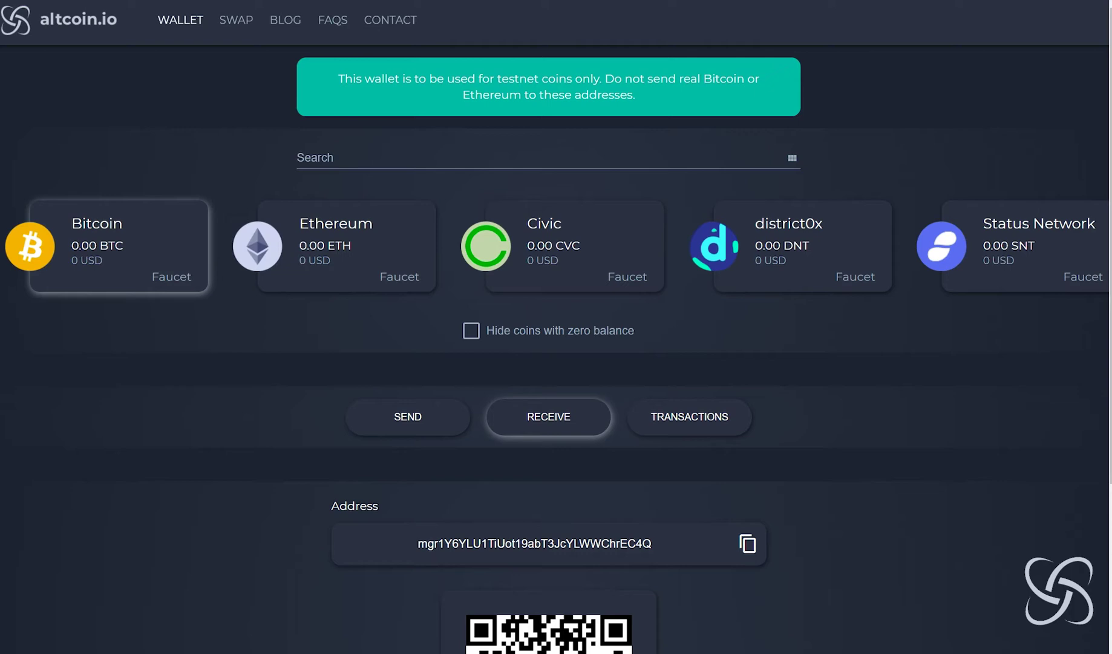
Copy the wallet's Bitcoin address into the Bitcoin testnet3 faucet and tick the not-a-robot check.
{"action": "double_click", "coordinate": [534, 543]}
{"action": "key", "text": "ctrl+c"}
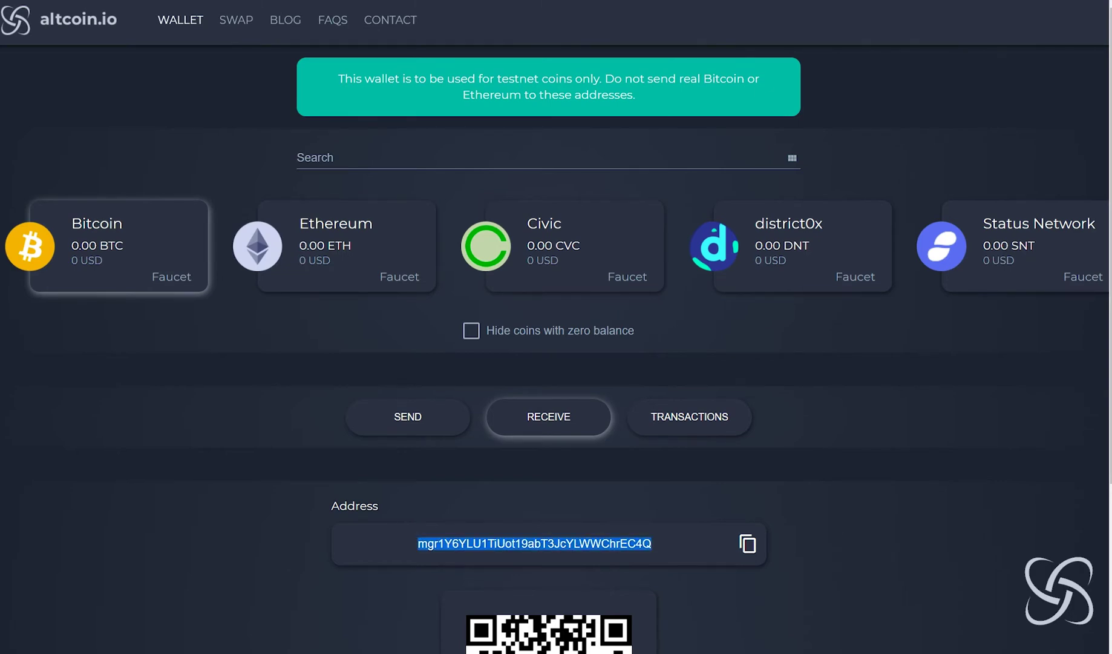
{"action": "key", "text": "alt+Tab"}
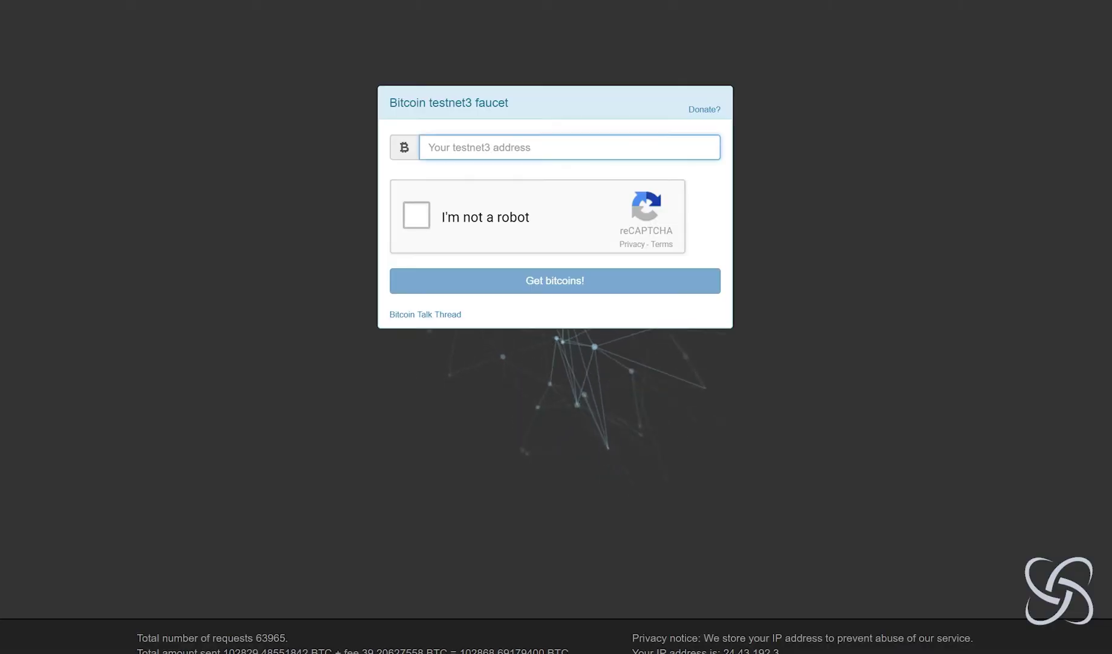
{"action": "key", "text": "ctrl+v"}
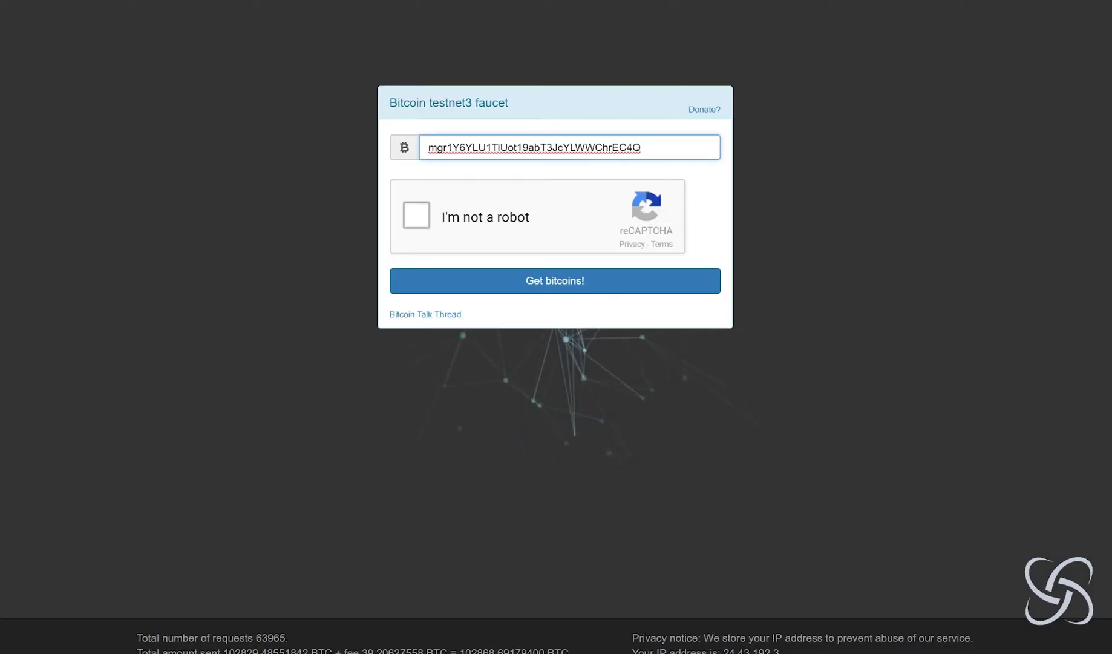
{"action": "left_click", "coordinate": [416, 214]}
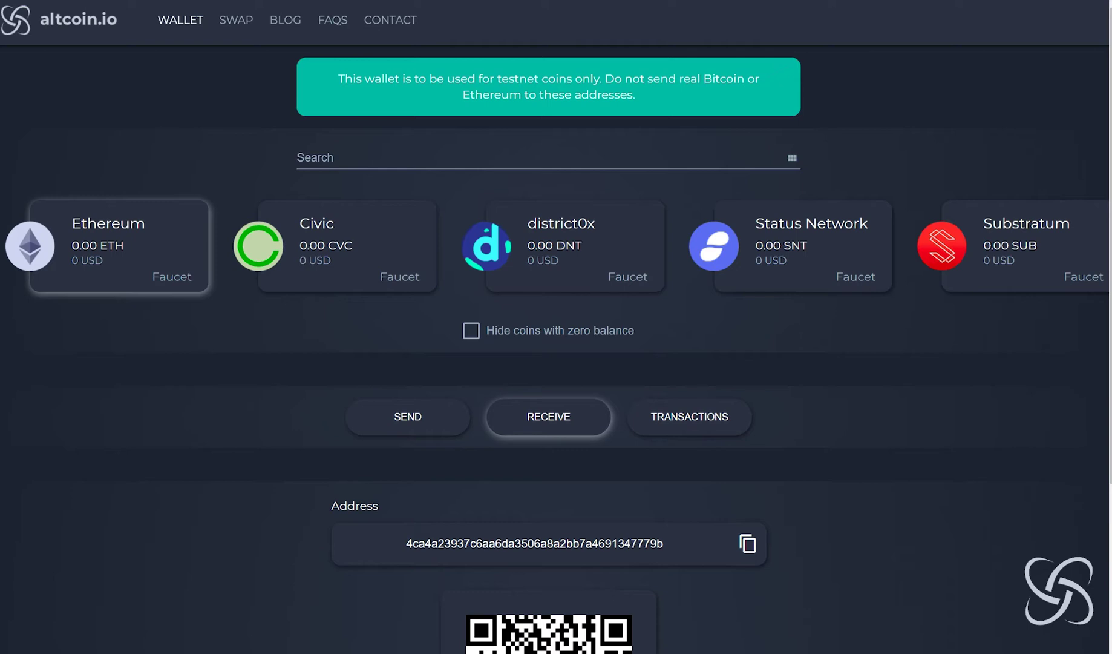
Copy the wallet's Ethereum address and, via the Rinkeby faucet, put it in place of the zeros in the funding-request tweet.
{"action": "double_click", "coordinate": [534, 544]}
{"action": "key", "text": "ctrl+c"}
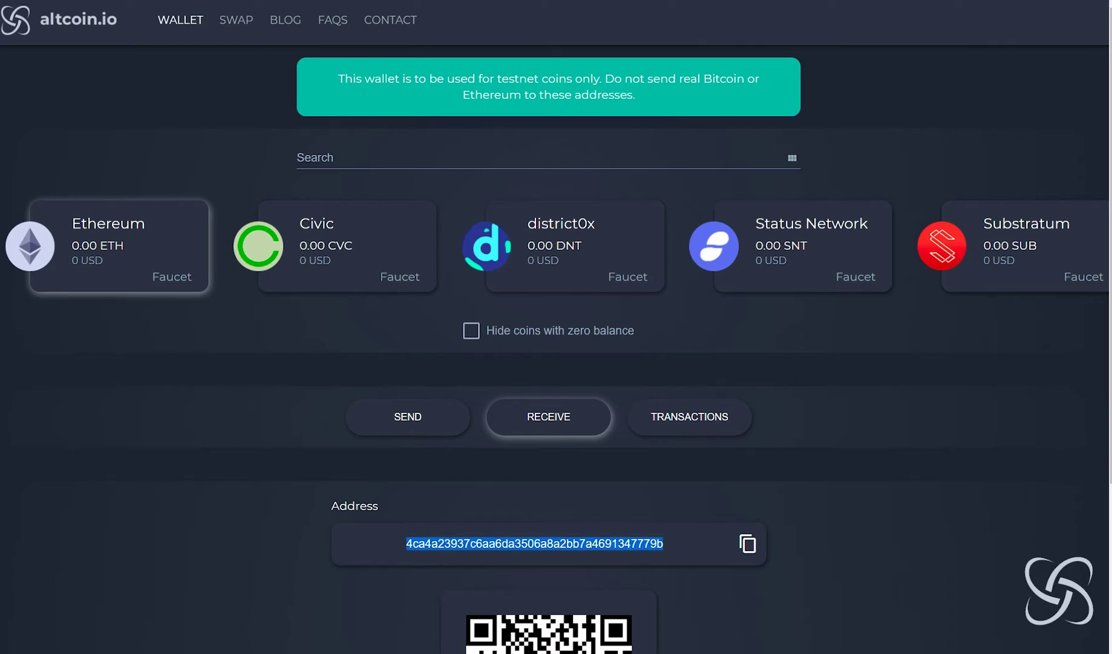
{"action": "left_click", "coordinate": [496, 652]}
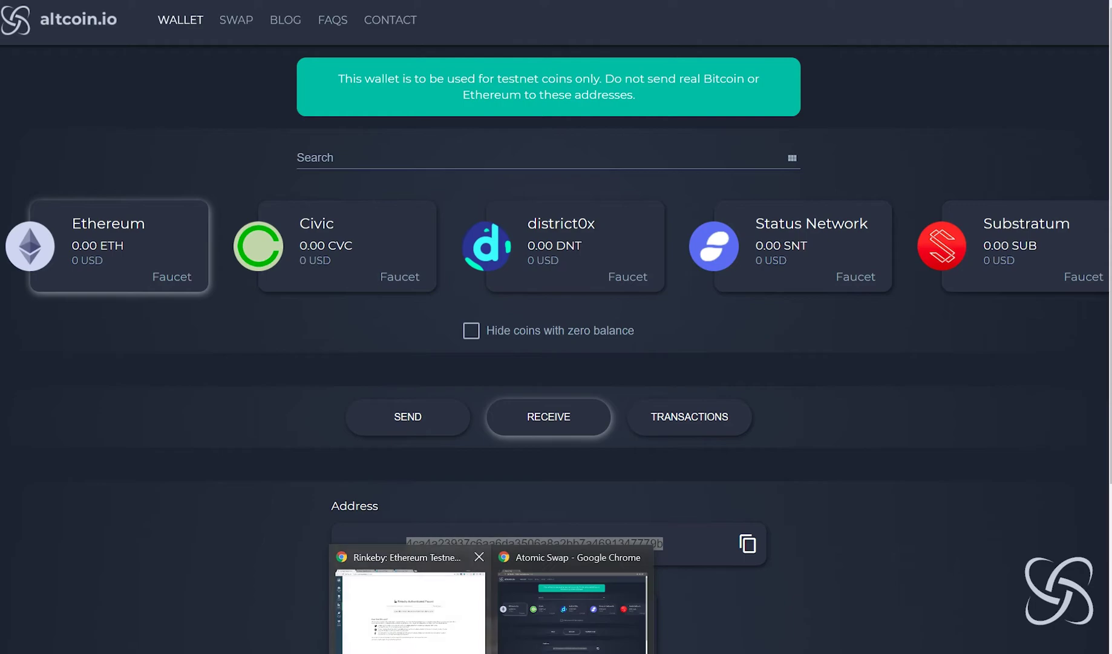
{"action": "left_click", "coordinate": [412, 615]}
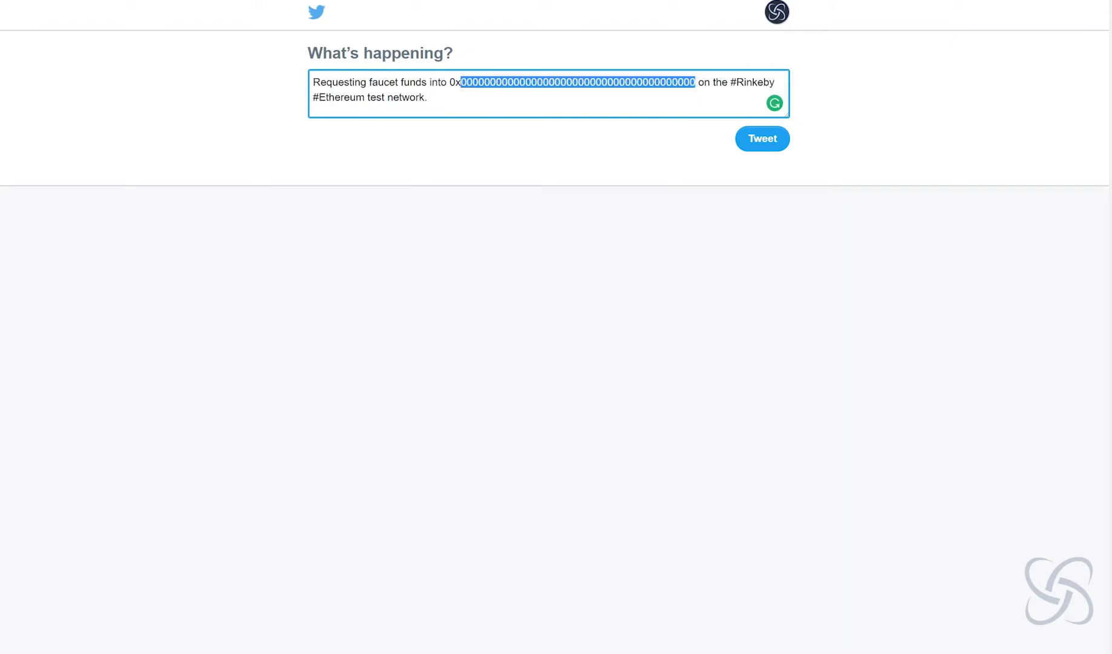
{"action": "key", "text": "ctrl+v"}
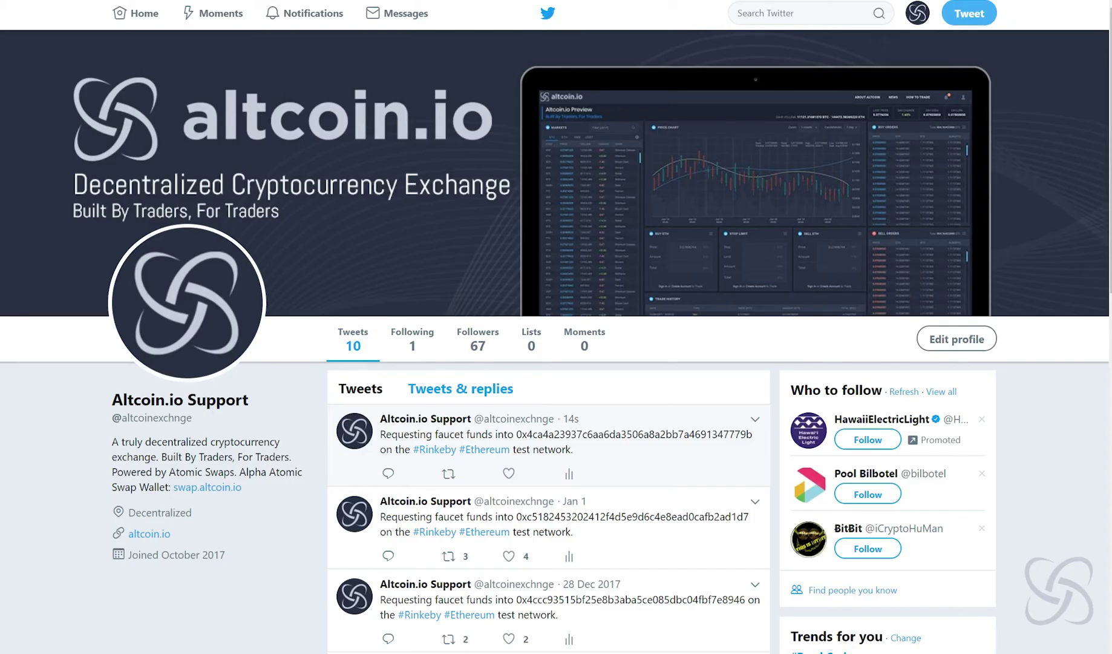
Copy the link to the newest funding-request tweet and submit it to the Rinkeby faucet for 3 Ethers / 8 hours.
{"action": "left_click", "coordinate": [756, 419]}
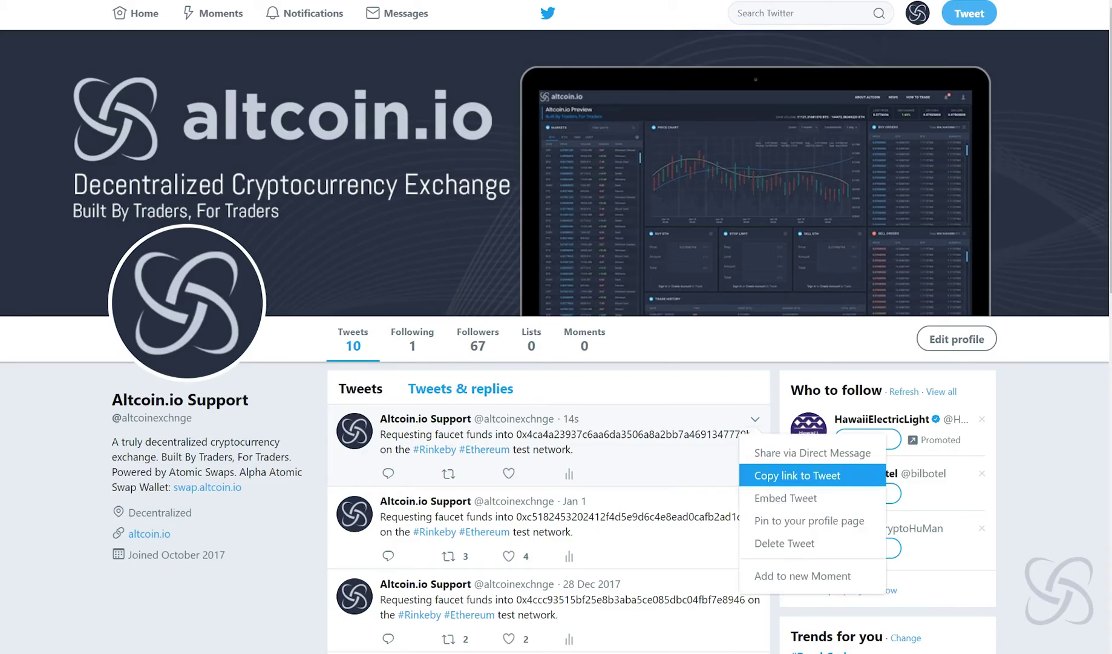
{"action": "left_click", "coordinate": [797, 475]}
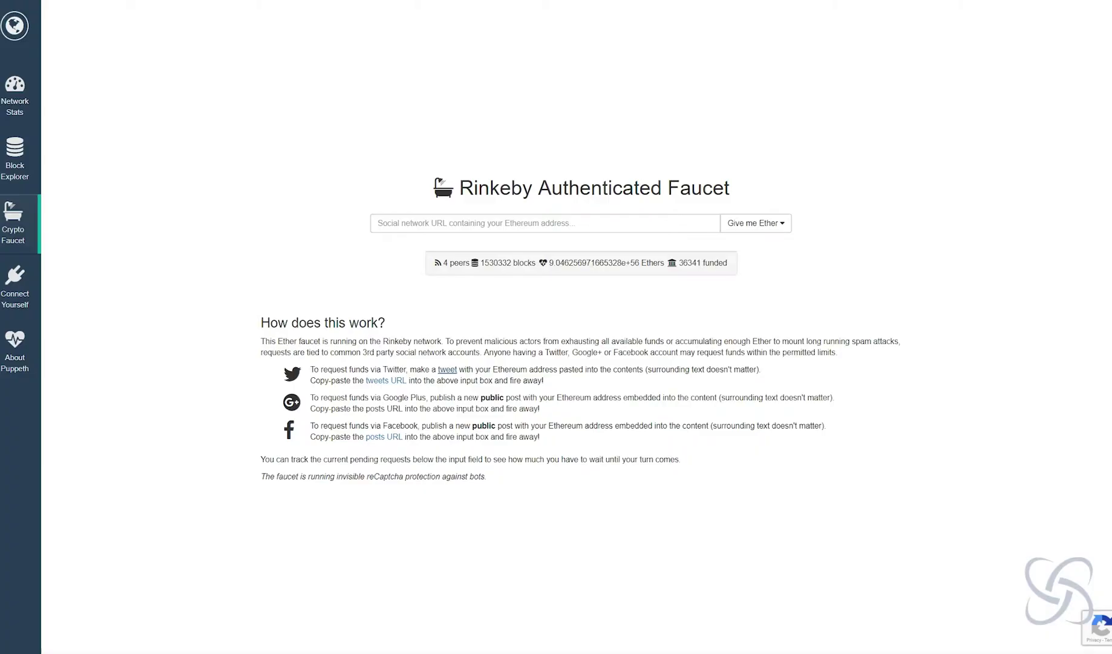
{"action": "left_click", "coordinate": [497, 223]}
{"action": "key", "text": "ctrl+v"}
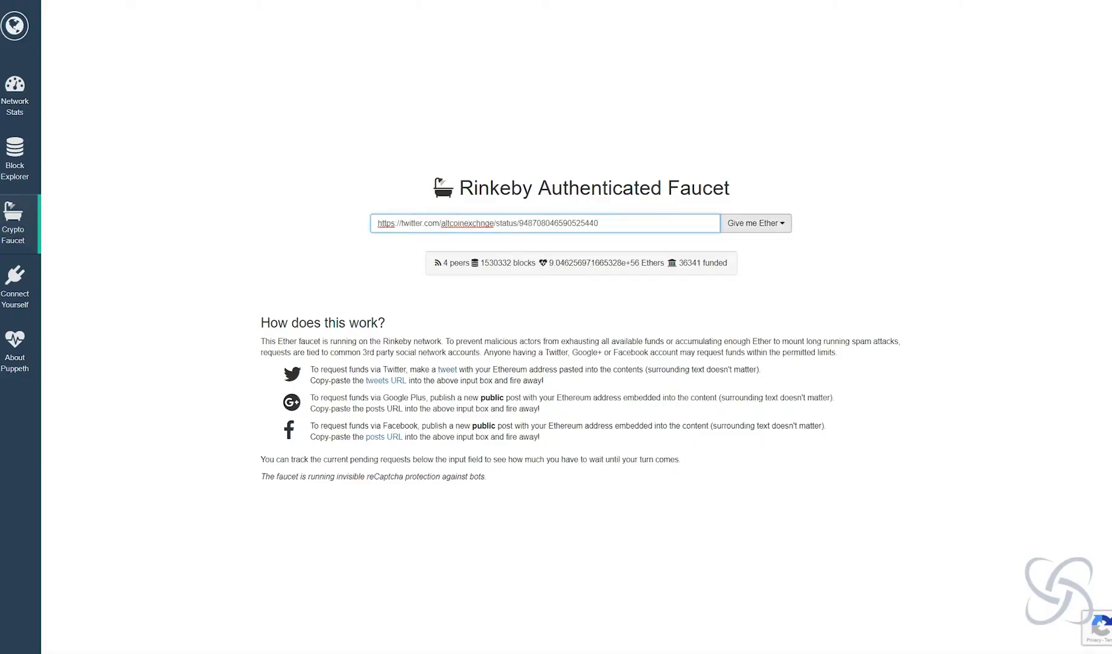
{"action": "left_click", "coordinate": [756, 222]}
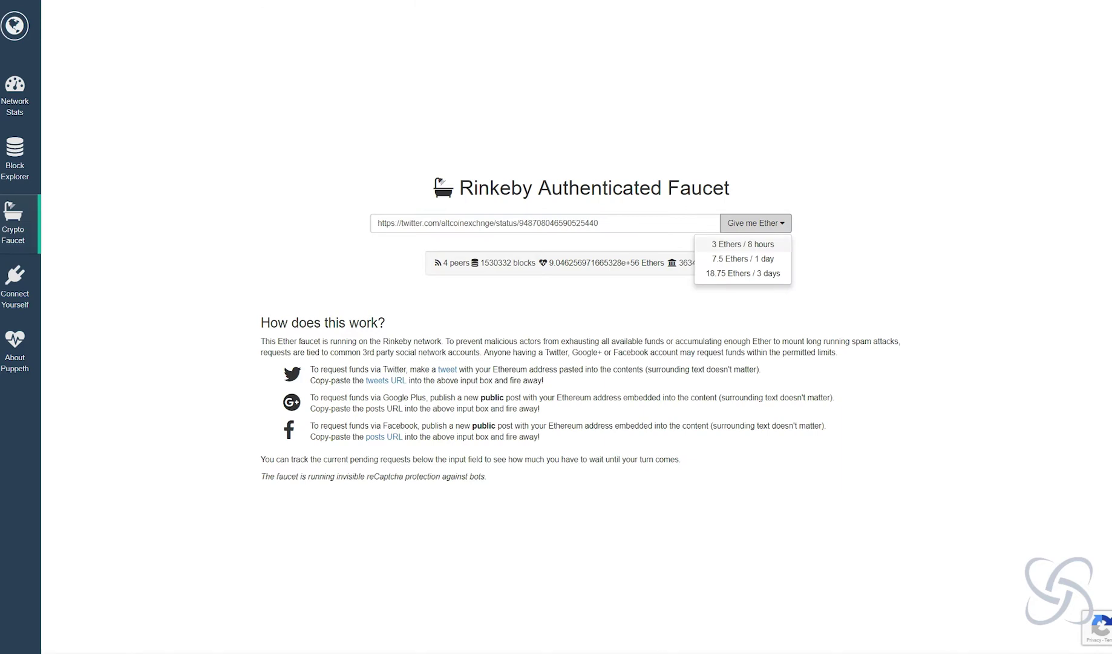
{"action": "left_click", "coordinate": [743, 244]}
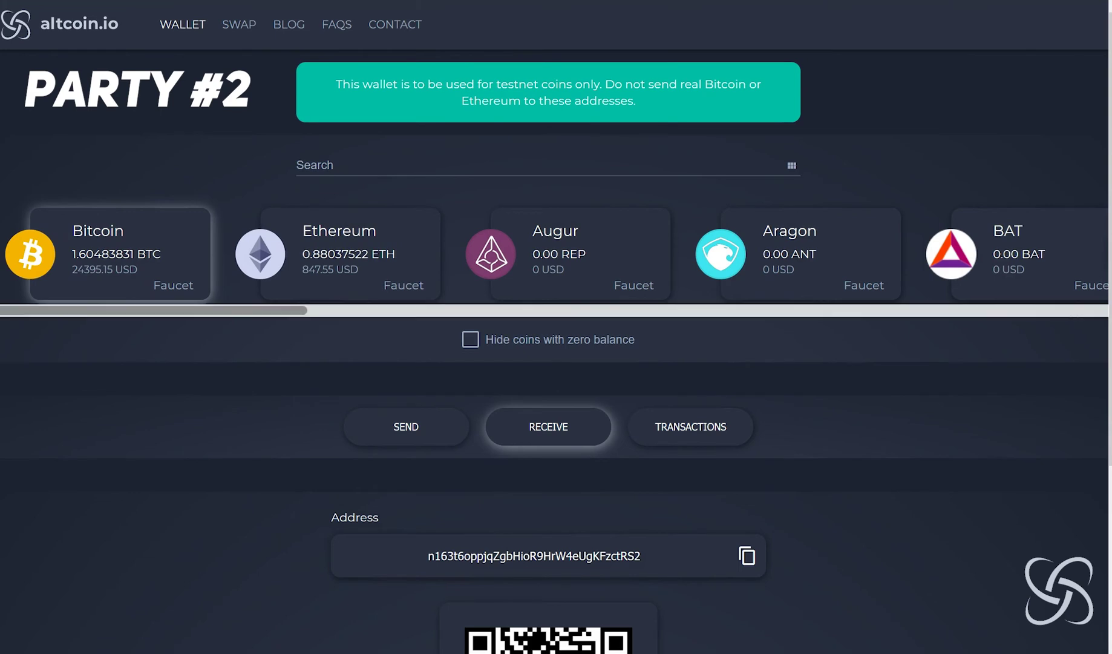
Examine the coins and balances in the second party's wallet using the full coin grid.
{"action": "left_click_drag", "start_coordinate": [153, 311], "coordinate": [440, 310]}
{"action": "left_click", "coordinate": [792, 166]}
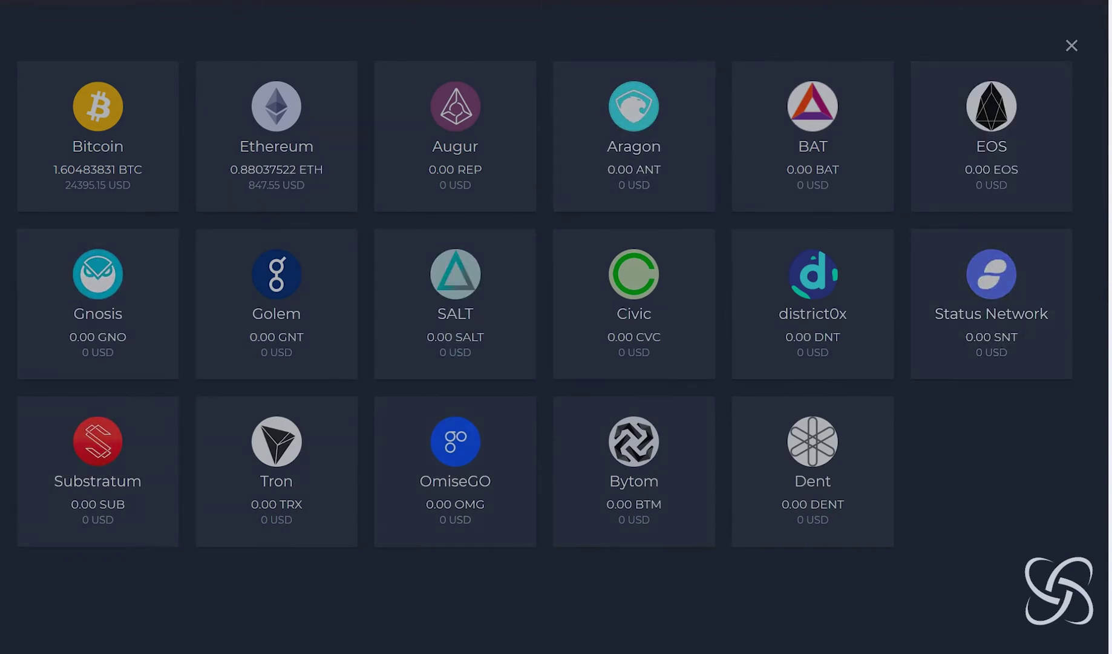
{"action": "left_click", "coordinate": [1072, 46]}
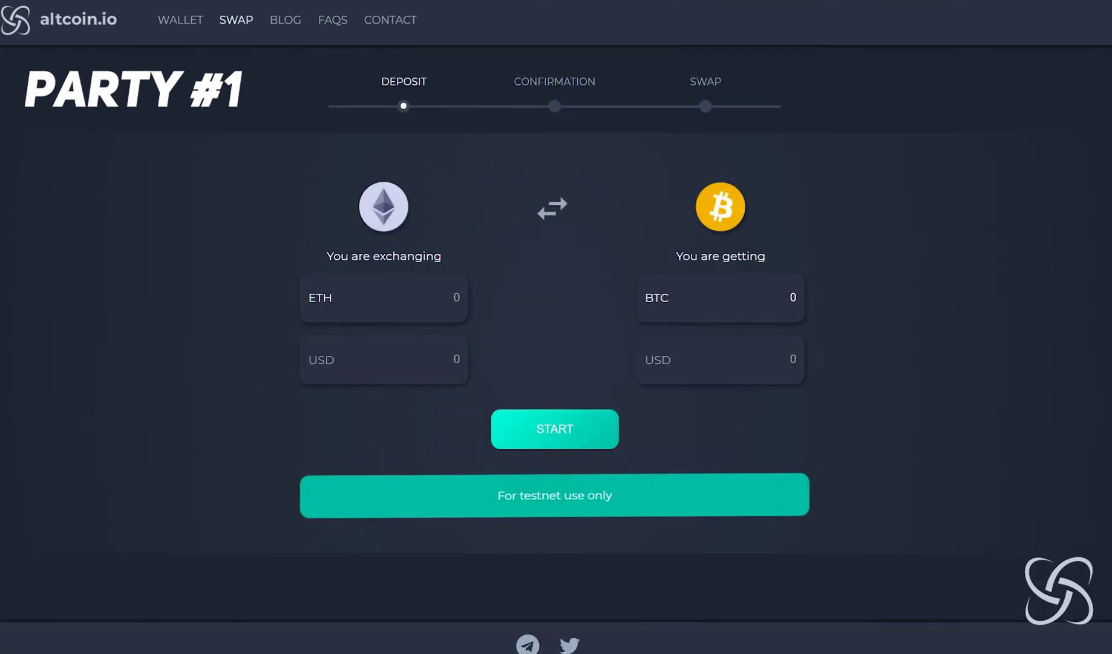
Reverse the swap direction to exchange BTC for ETH, set the amount to 0.025 BTC and start the swap.
{"action": "left_click", "coordinate": [552, 208]}
{"action": "left_click", "coordinate": [448, 298]}
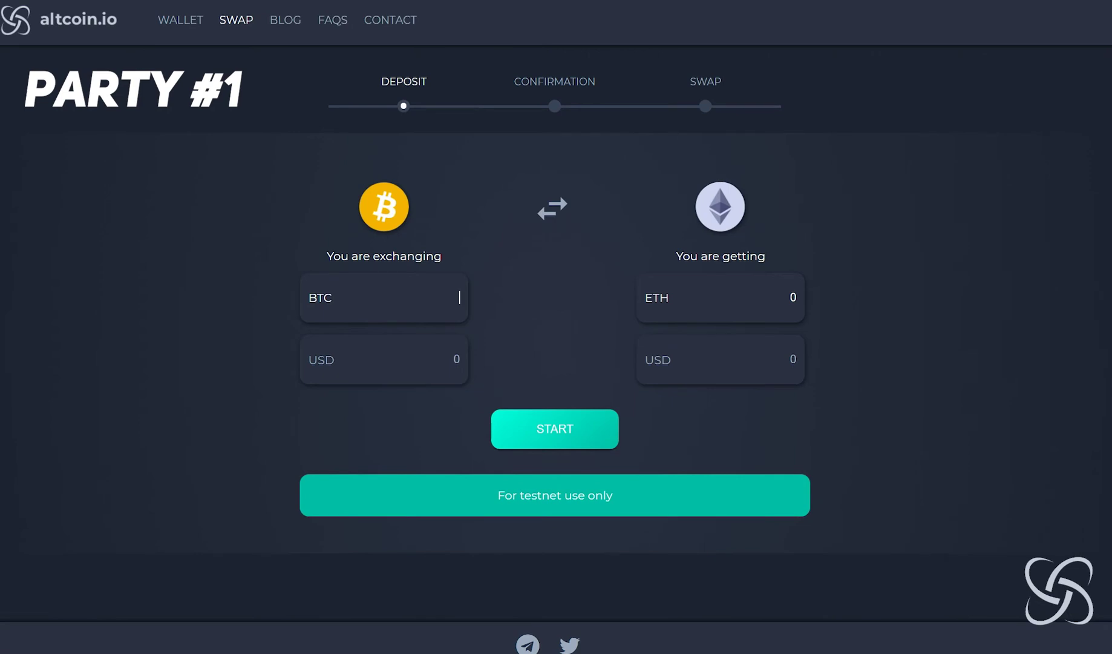
{"action": "left_click", "coordinate": [720, 207]}
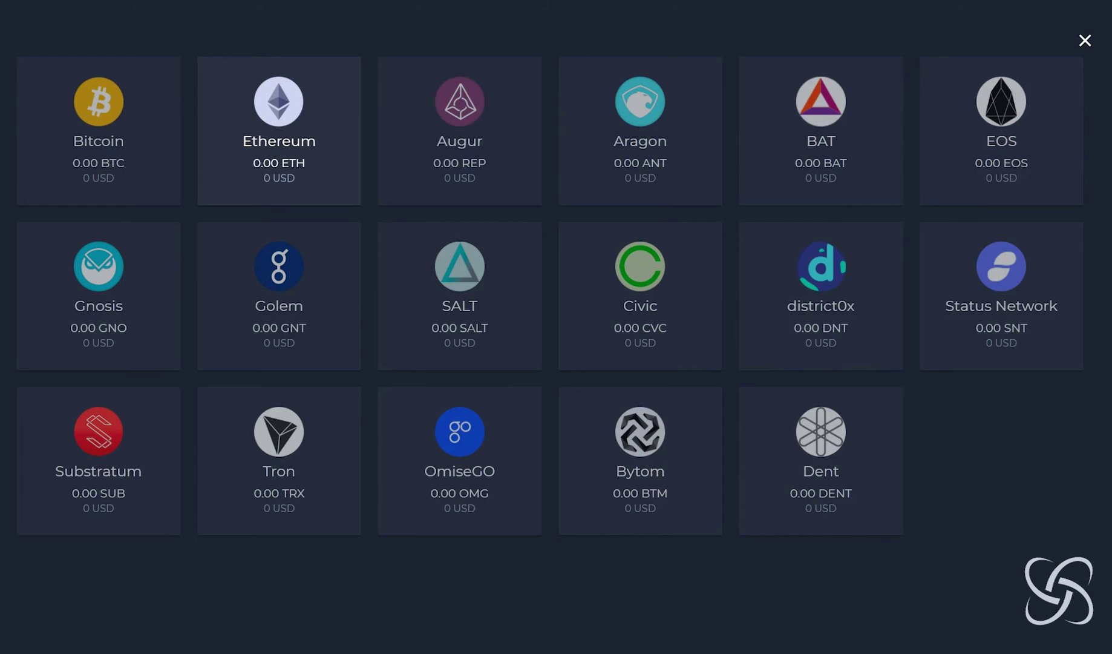
{"action": "left_click", "coordinate": [1085, 40]}
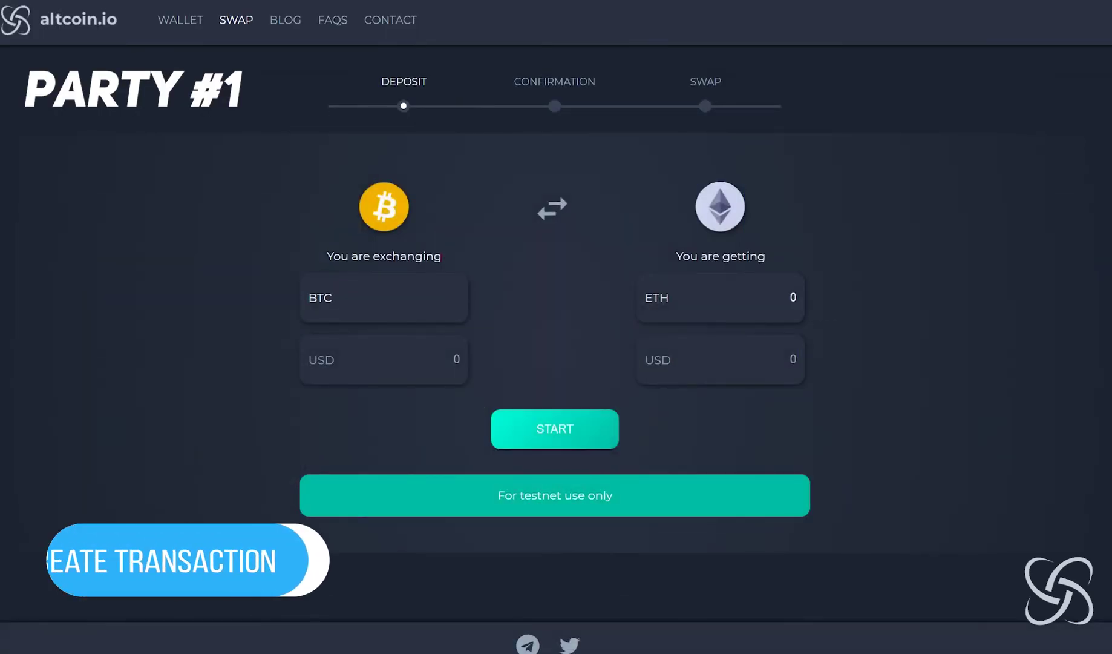
{"action": "type", "text": "0.025"}
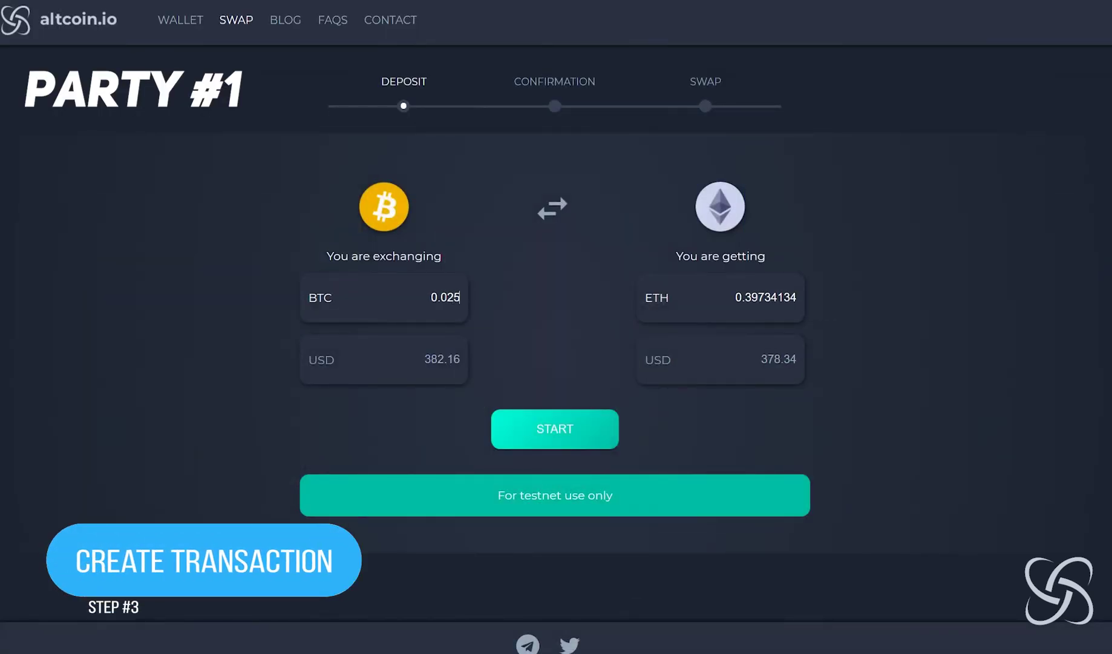
{"action": "left_click", "coordinate": [552, 427]}
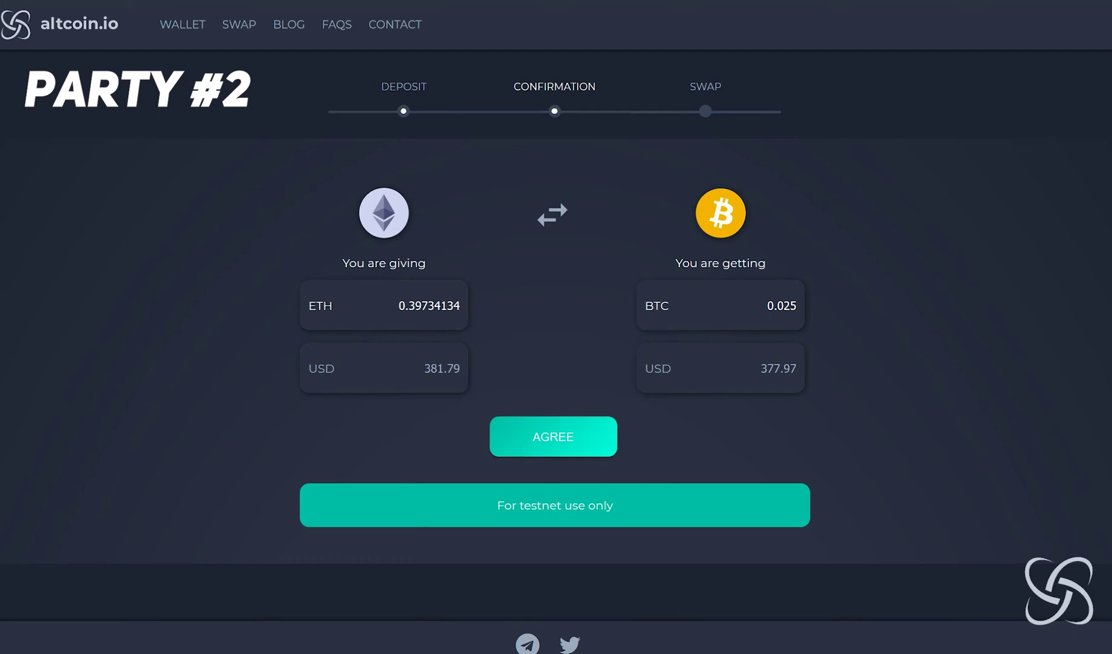
Agree to the proposed ETH-for-BTC swap as the second party.
{"action": "left_click", "coordinate": [555, 437]}
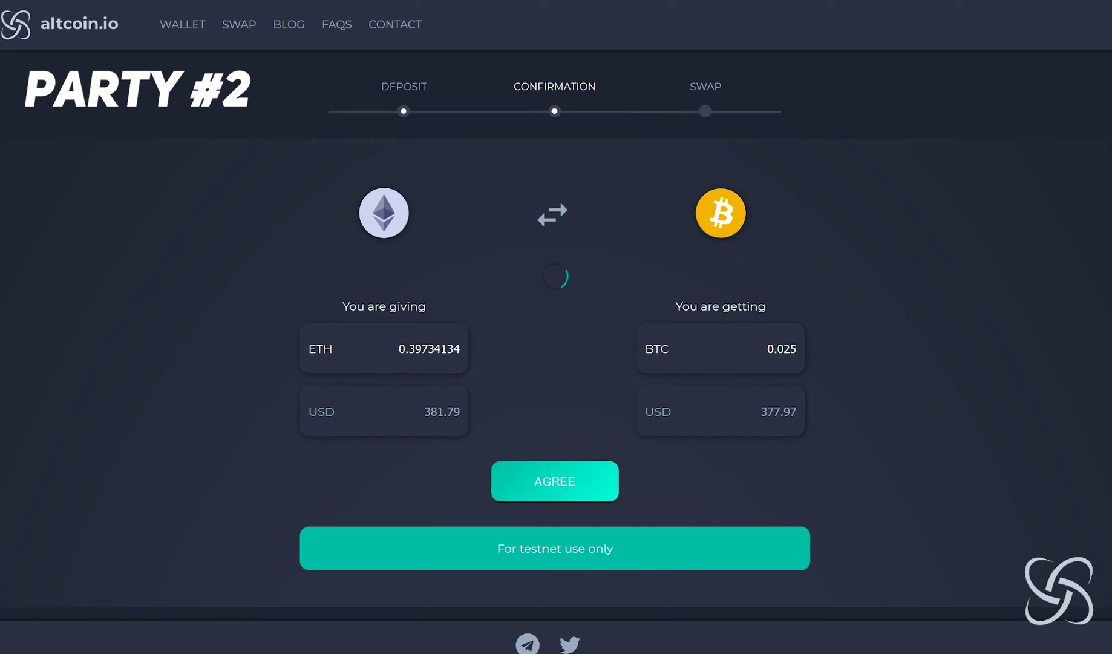
{"action": "left_click", "coordinate": [493, 651]}
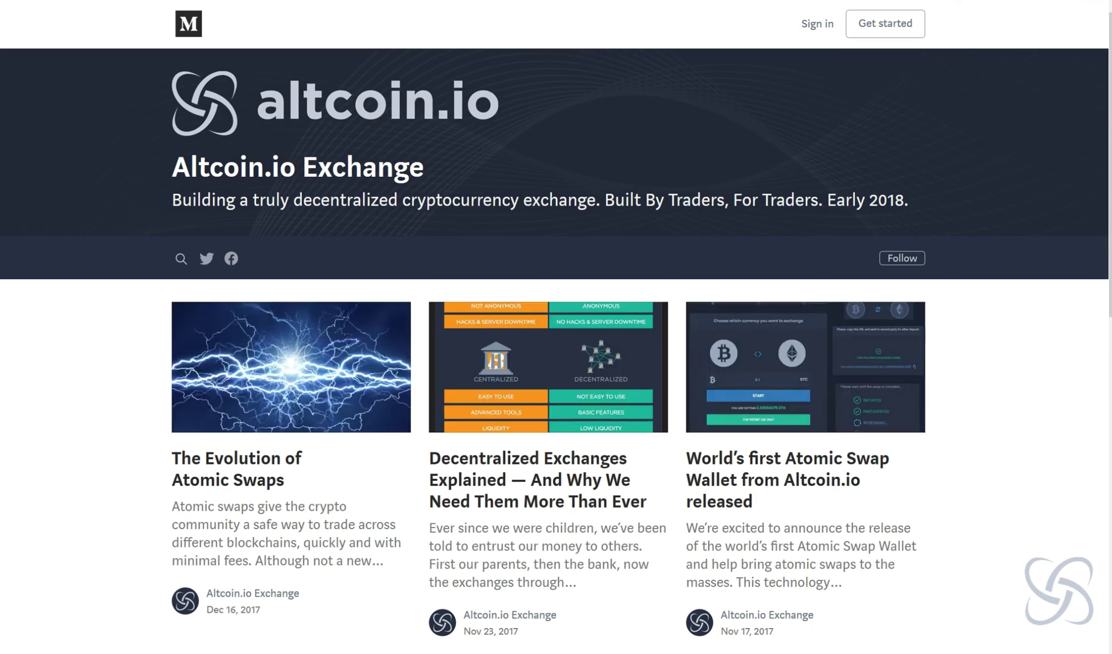
Look through the article list on the Altcoin.io Exchange blog.
{"action": "scroll", "coordinate": [556, 327], "scroll_direction": "down", "scroll_amount": 3}
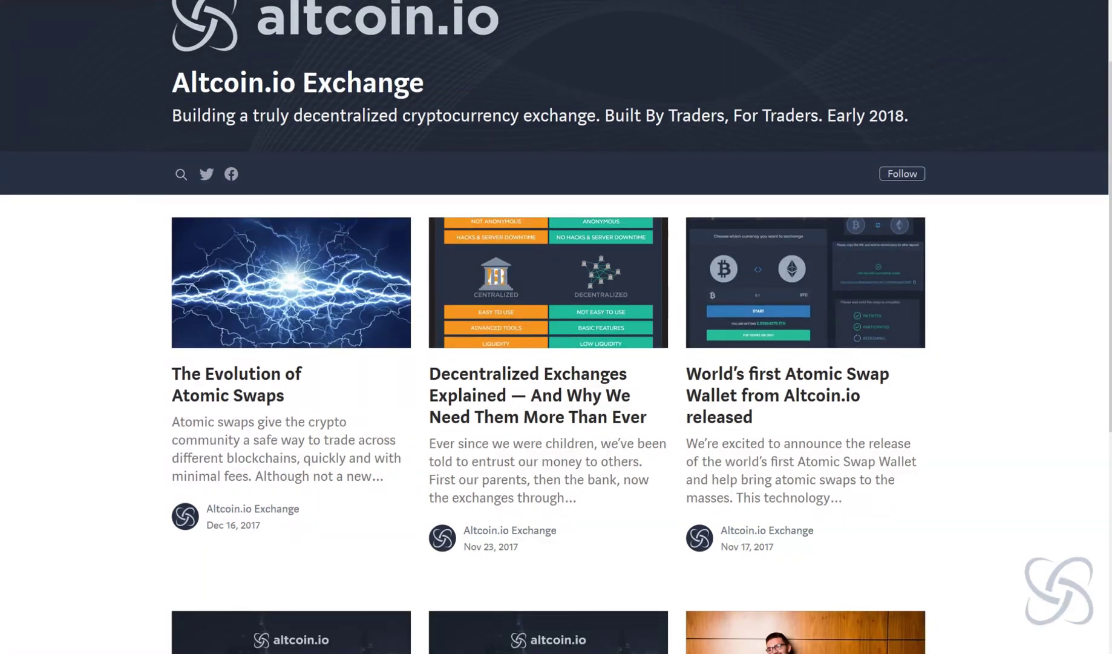
{"action": "scroll", "coordinate": [556, 327], "scroll_direction": "down", "scroll_amount": 6}
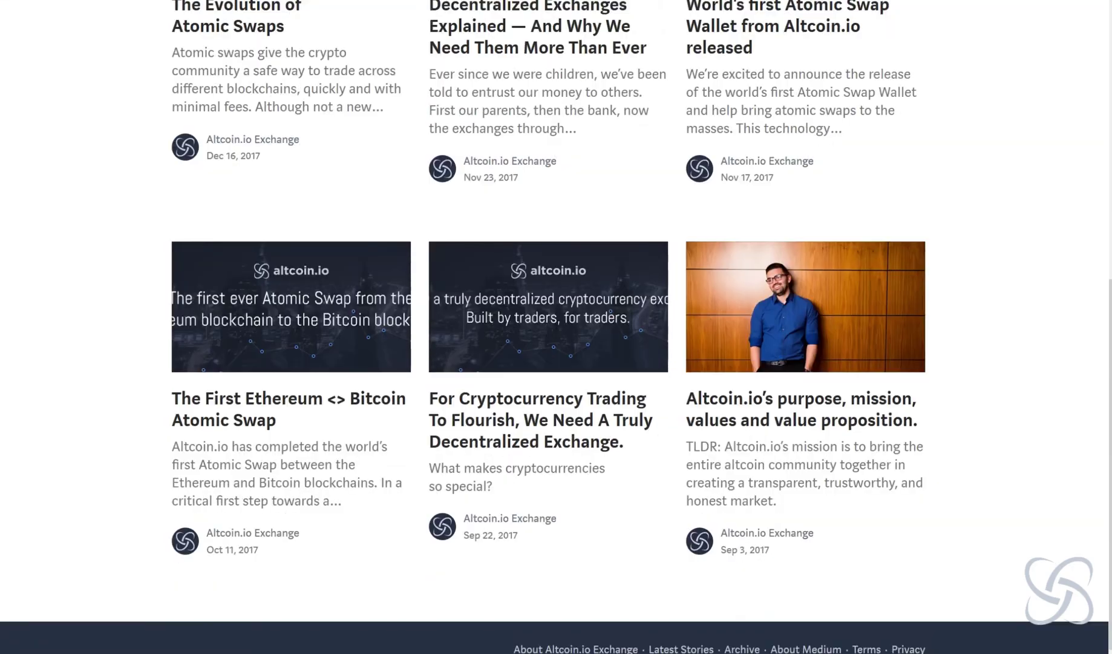
{"action": "scroll", "coordinate": [556, 326], "scroll_direction": "up", "scroll_amount": 5}
{"action": "scroll", "coordinate": [556, 326], "scroll_direction": "up", "scroll_amount": 2}
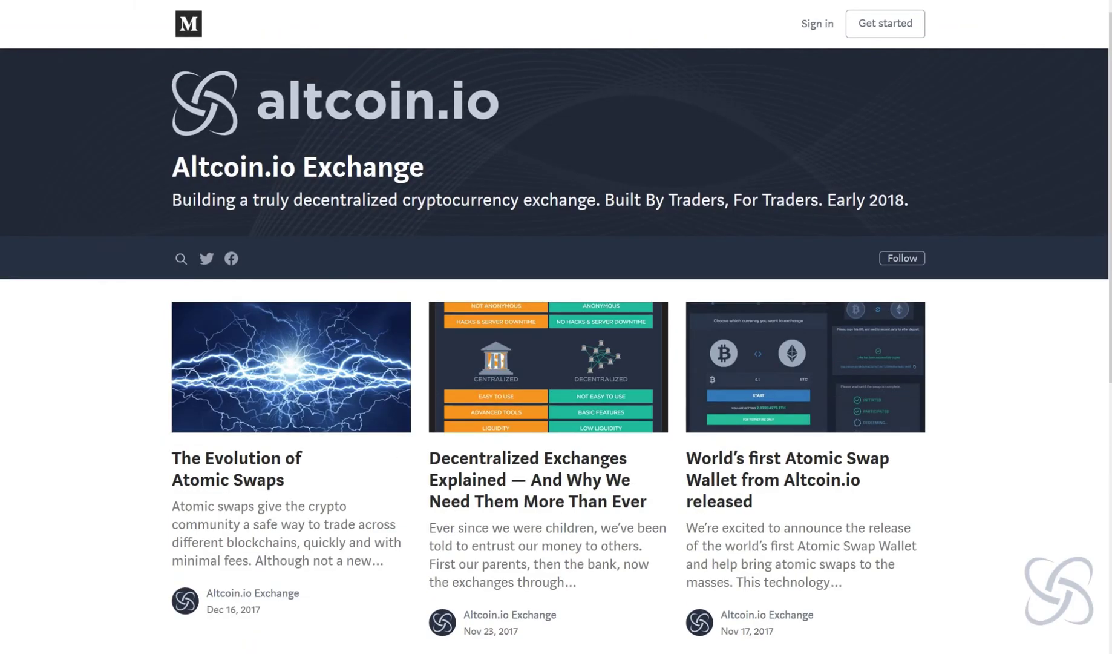